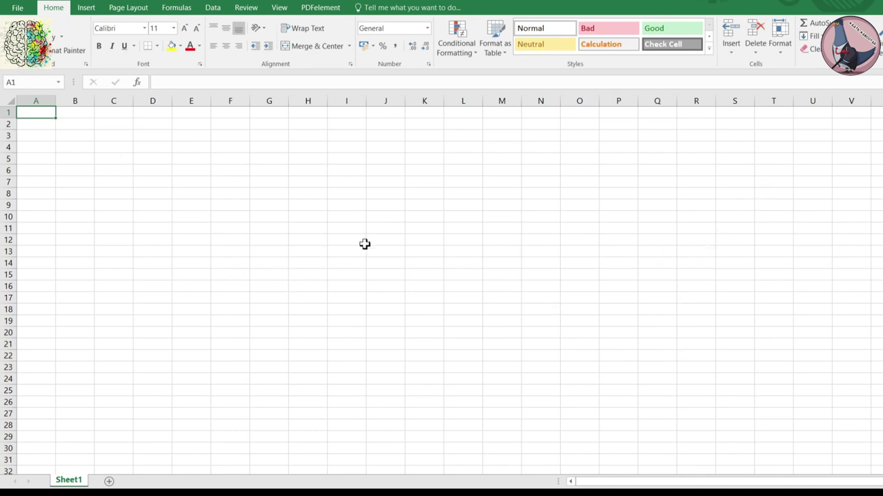
Enter the formula =RANDBETWEEN(10,99) in cell H9
{"action": "left_click", "coordinate": [299, 203]}
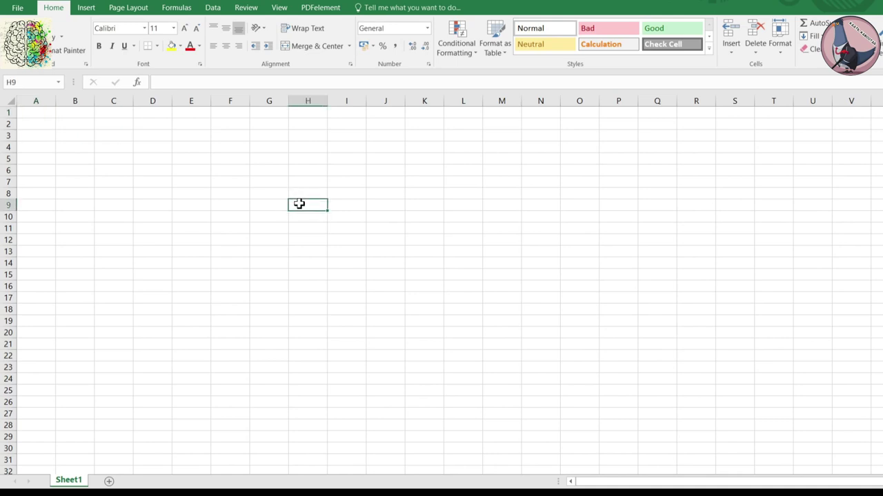
{"action": "type", "text": "=RANDBETWEEN(10,99"}
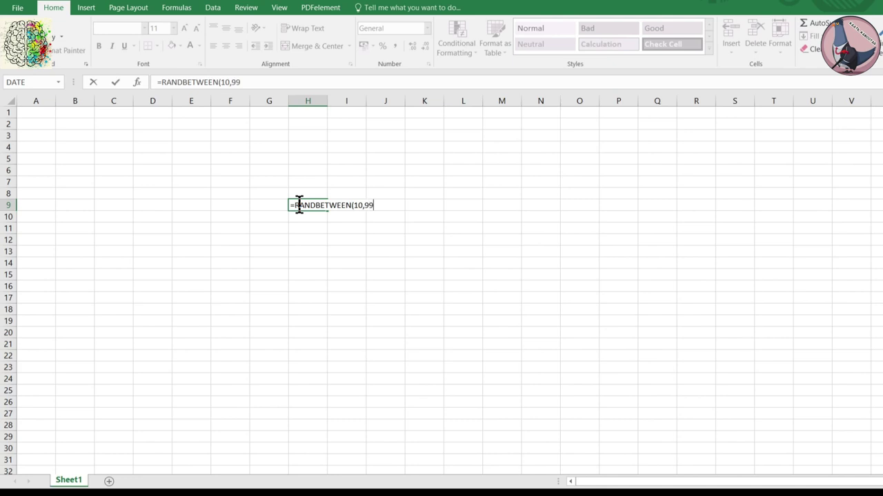
{"action": "key", "text": "Return"}
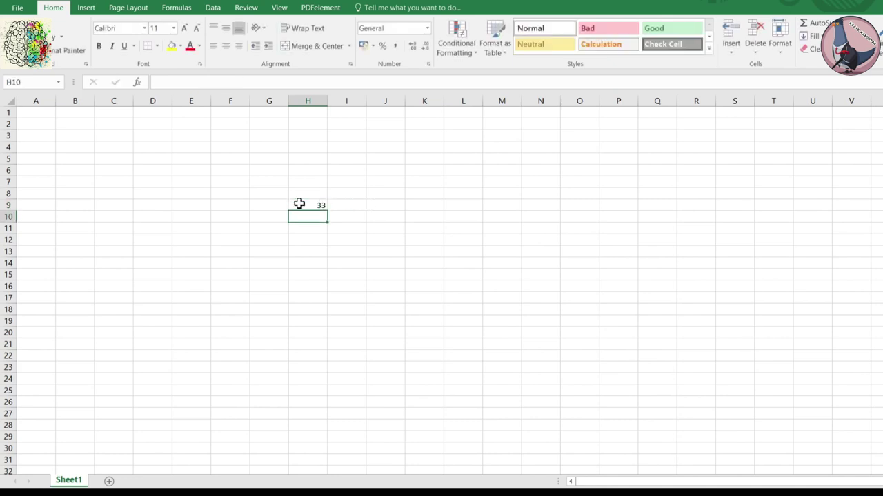
Center the contents of H9 horizontally and vertically and enlarge its font to size 18
{"action": "left_click", "coordinate": [318, 207]}
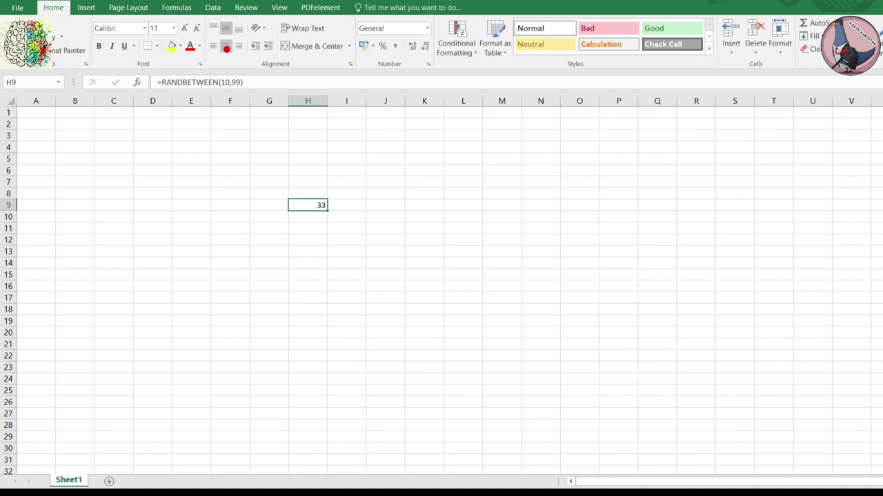
{"action": "left_click", "coordinate": [226, 46]}
{"action": "key", "text": "ctrl+shift+period"}
{"action": "key", "text": "ctrl+shift+period"}
{"action": "key", "text": "ctrl+shift+period"}
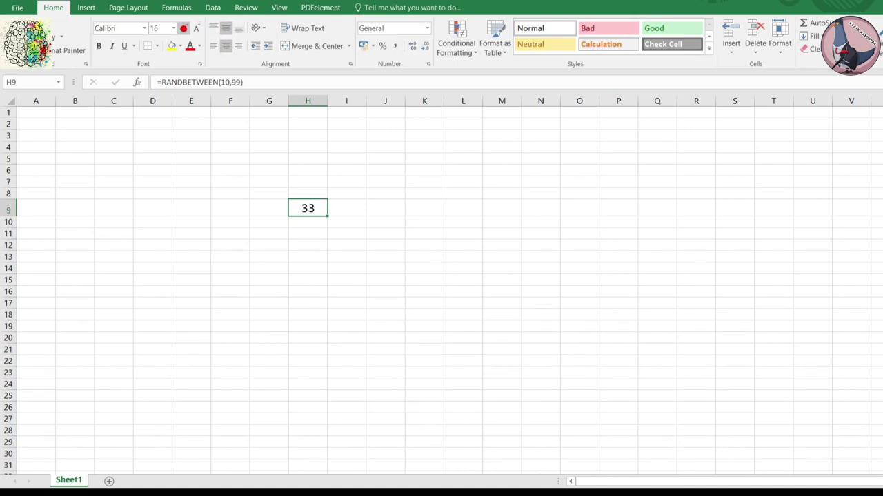
{"action": "left_click", "coordinate": [183, 29]}
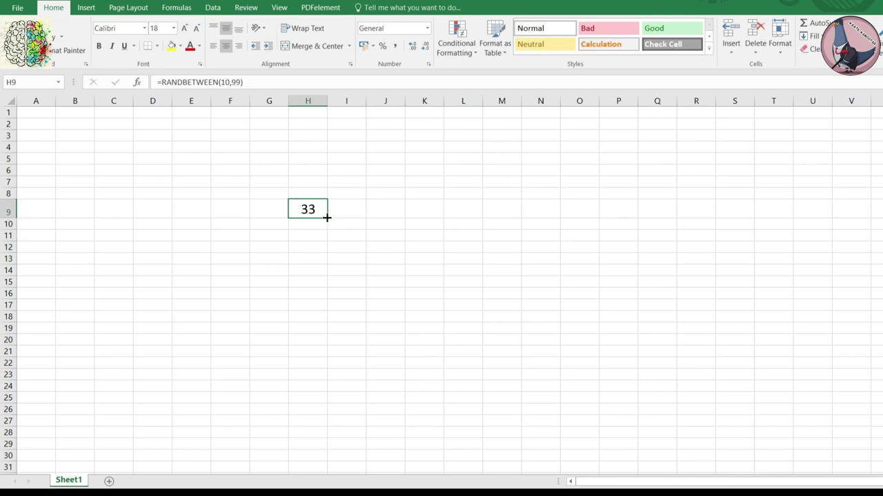
Fill the random-number formula from H9 down to row 13 and across to column Q, covering H9:Q13
{"action": "left_click_drag", "start_coordinate": [327, 218], "coordinate": [325, 264]}
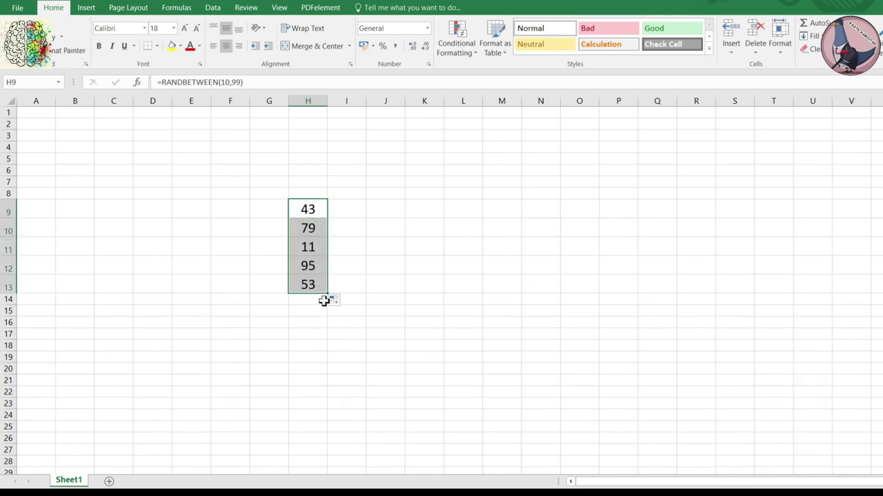
{"action": "left_click", "coordinate": [453, 264]}
{"action": "left_click", "coordinate": [308, 210]}
{"action": "left_click_drag", "start_coordinate": [308, 229], "coordinate": [587, 290]}
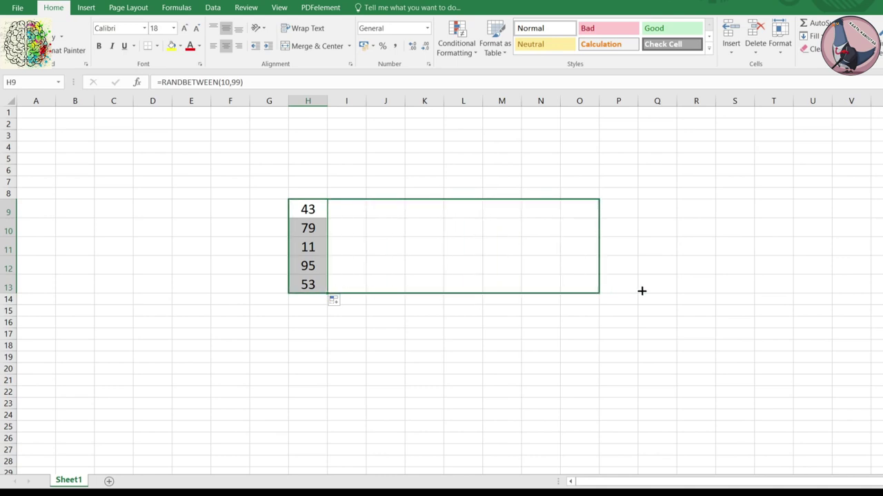
{"action": "left_click_drag", "start_coordinate": [641, 290], "coordinate": [665, 288]}
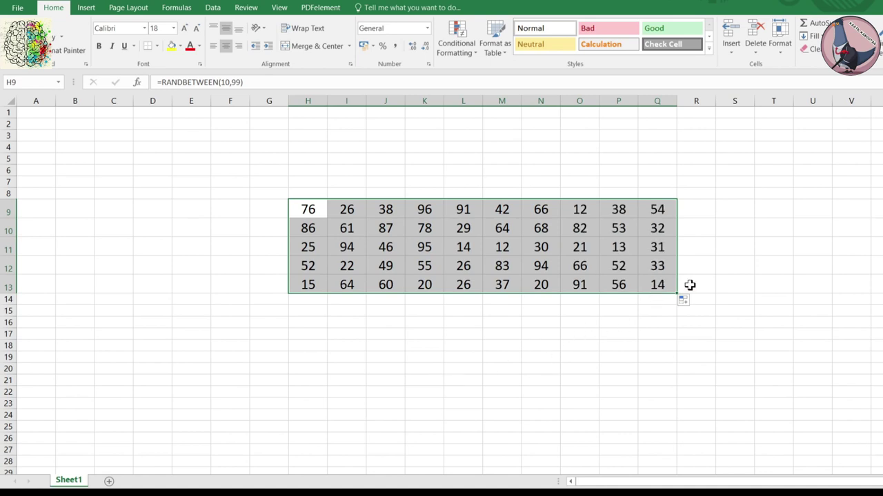
{"action": "left_click", "coordinate": [610, 392]}
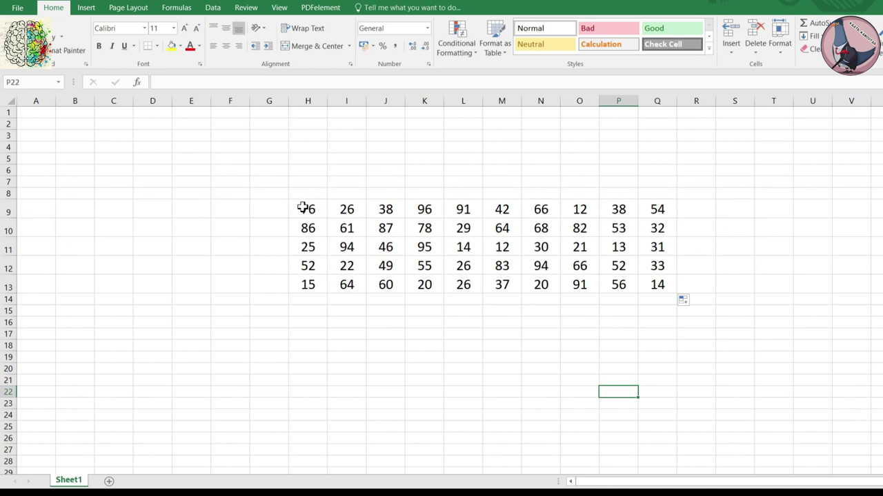
Increase the font size of the whole random-number block H9:Q13 above 18
{"action": "mouse_move", "coordinate": [298, 205]}
{"action": "left_mouse_down"}
{"action": "mouse_move", "coordinate": [680, 221]}
{"action": "mouse_move", "coordinate": [651, 290]}
{"action": "left_mouse_up"}
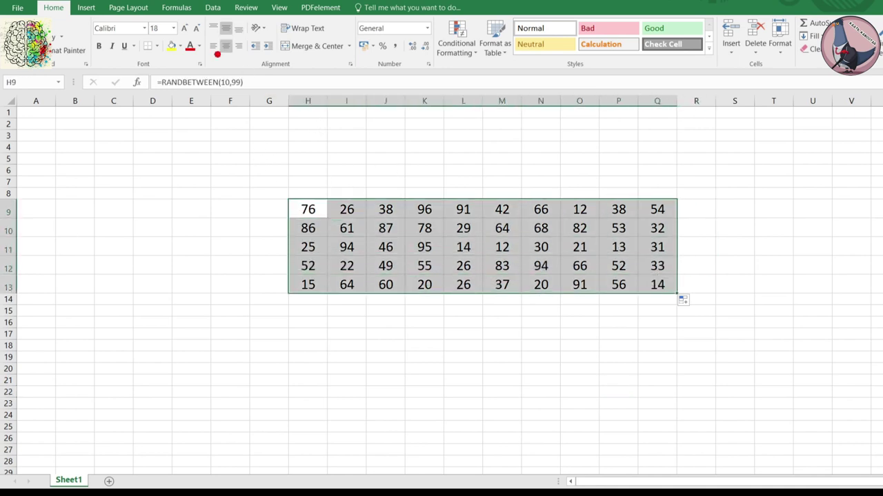
{"action": "left_click", "coordinate": [182, 28]}
{"action": "left_click", "coordinate": [452, 390]}
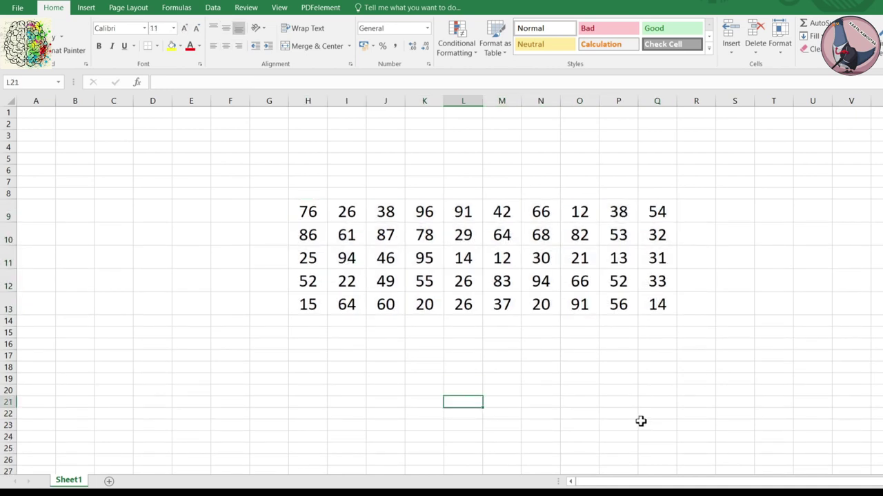
{"action": "scroll", "coordinate": [606, 397], "scroll_direction": "down", "scroll_amount": 1}
{"action": "scroll", "coordinate": [606, 397], "scroll_direction": "down", "scroll_amount": 3}
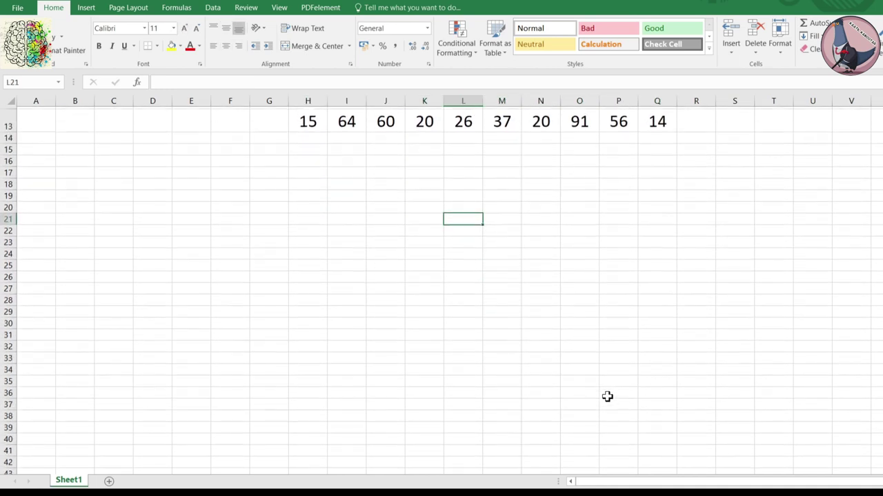
{"action": "scroll", "coordinate": [330, 385], "scroll_direction": "up", "scroll_amount": 1}
{"action": "scroll", "coordinate": [330, 385], "scroll_direction": "up", "scroll_amount": 3}
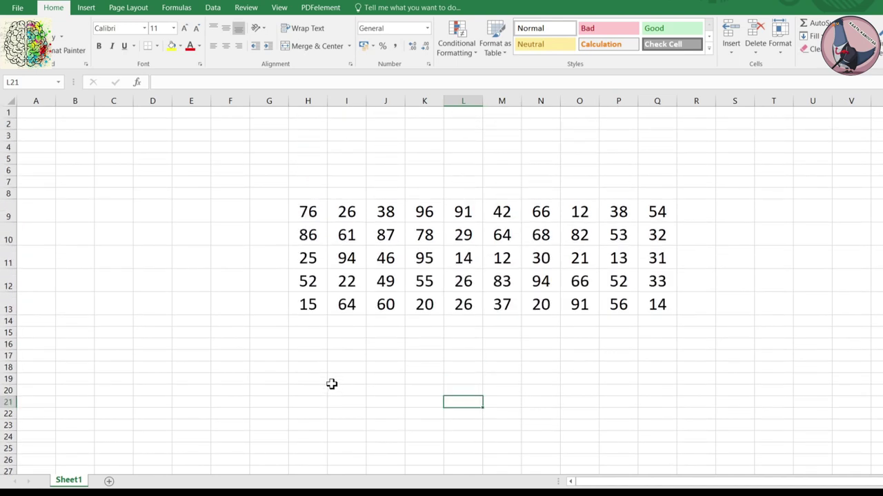
{"action": "scroll", "coordinate": [338, 362], "scroll_direction": "down", "scroll_amount": 1}
{"action": "scroll", "coordinate": [333, 371], "scroll_direction": "up", "scroll_amount": 1}
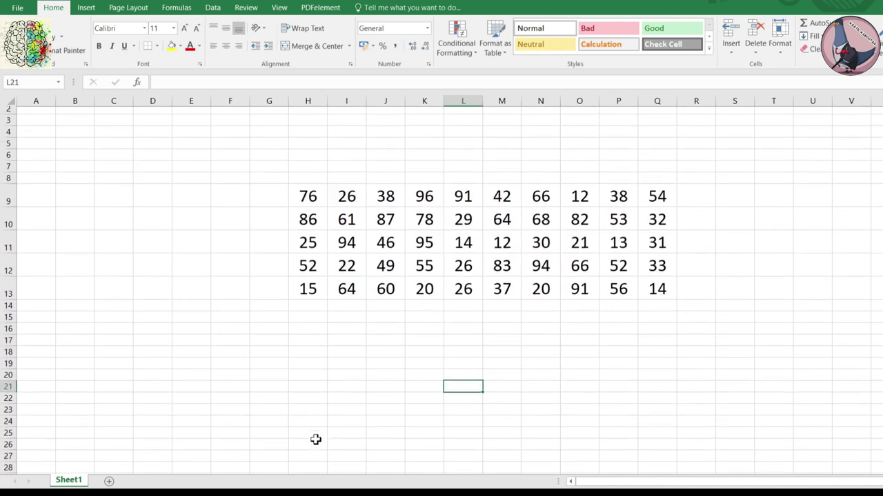
Enter the formula =SUM(H9:H13) in cell H34, well below the number block, to total column H
{"action": "scroll", "coordinate": [315, 438], "scroll_direction": "down", "scroll_amount": 3}
{"action": "left_click", "coordinate": [312, 438]}
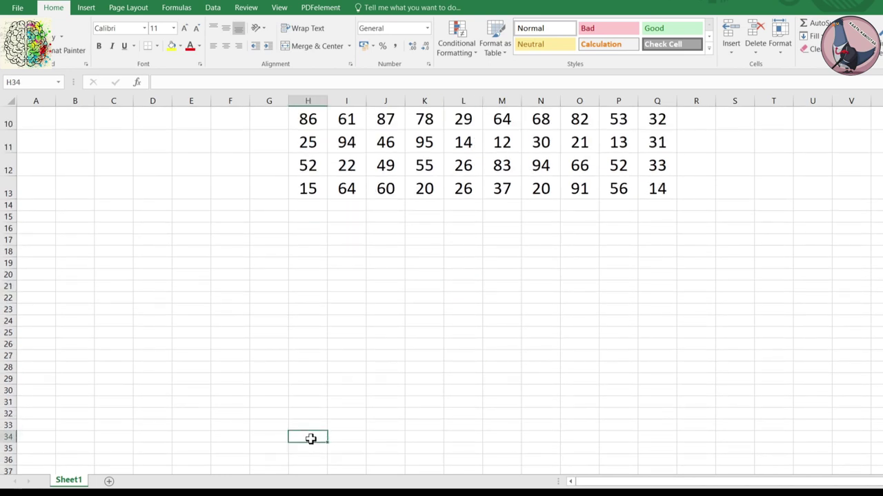
{"action": "type", "text": "=SUM("}
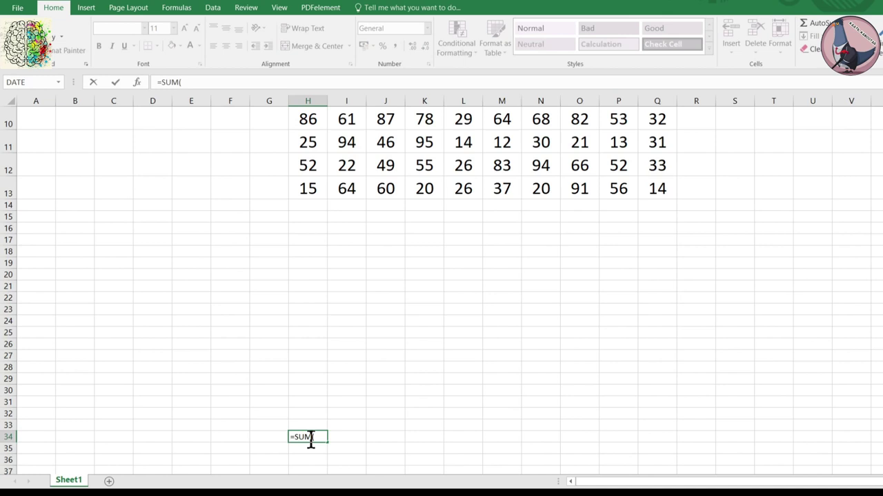
{"action": "scroll", "coordinate": [457, 290], "scroll_direction": "up", "scroll_amount": 3}
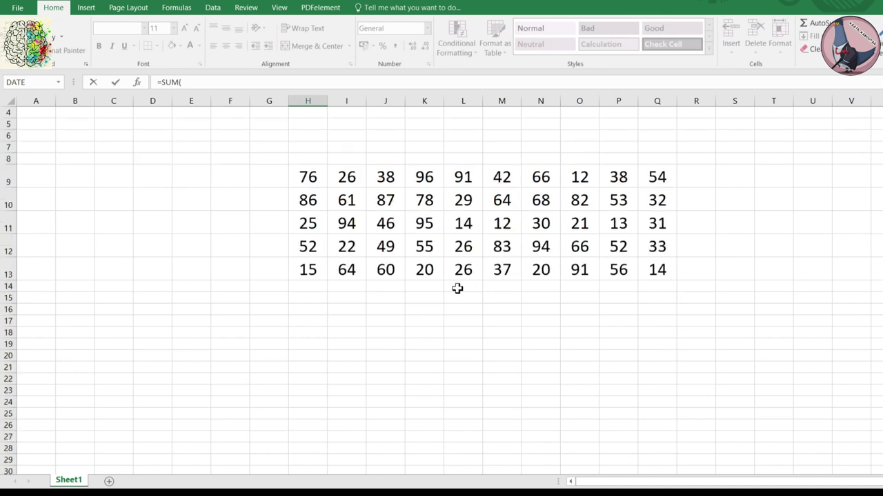
{"action": "left_click", "coordinate": [308, 214]}
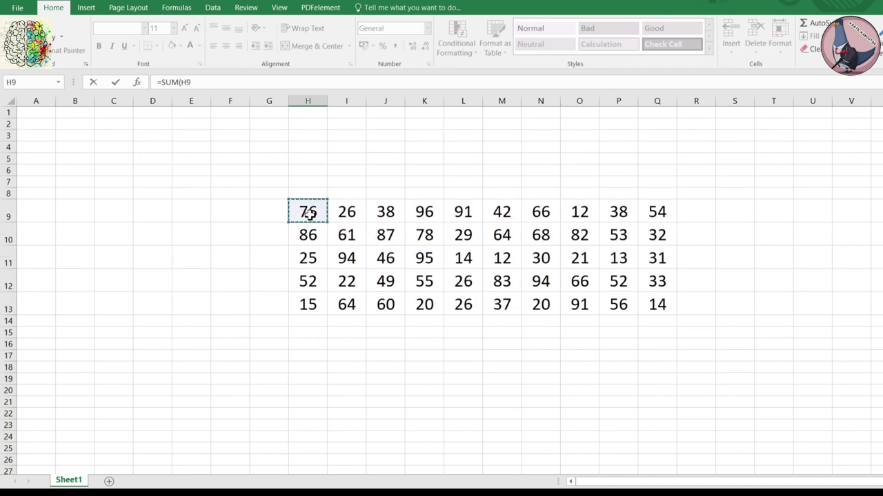
{"action": "left_click", "coordinate": [308, 213], "text": "shift"}
{"action": "left_click_drag", "start_coordinate": [309, 215], "coordinate": [306, 309]}
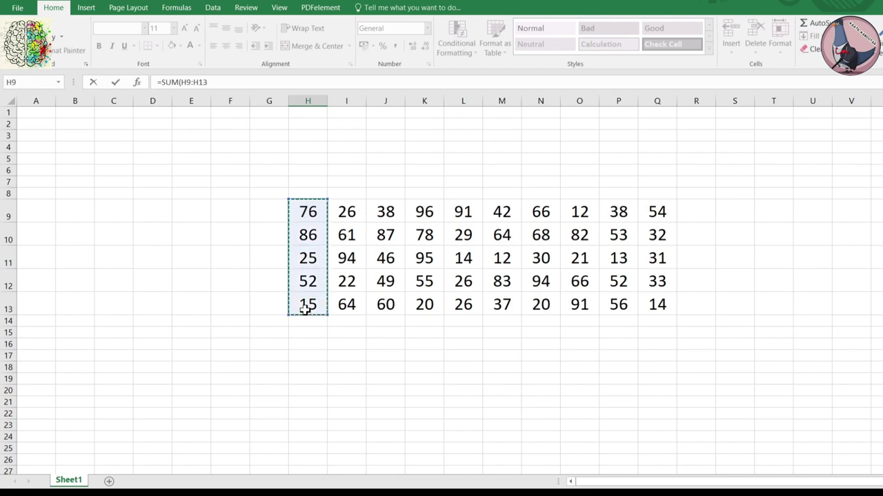
{"action": "type", "text": ")"}
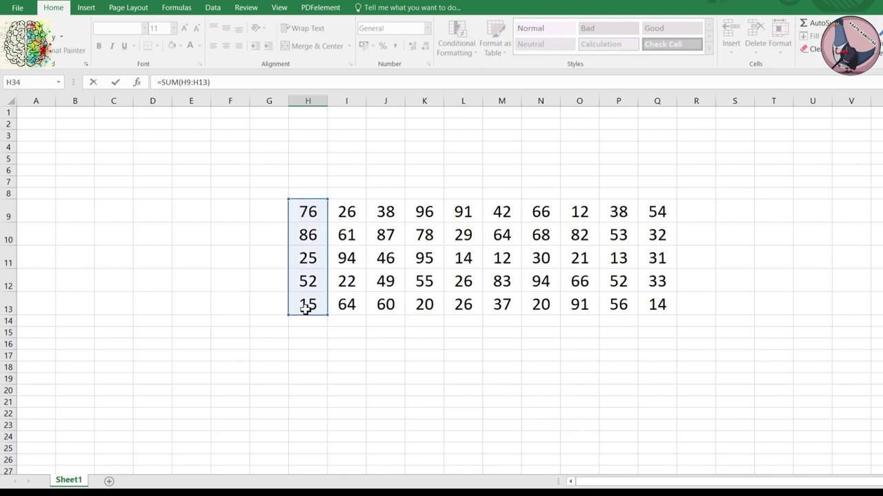
{"action": "key", "text": "Return"}
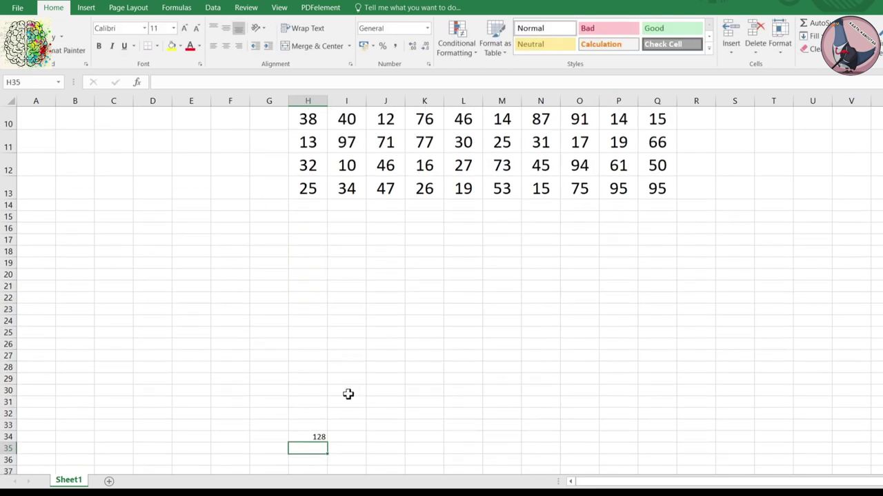
Center the total in H34 horizontally and vertically and enlarge its font to size 18
{"action": "left_click", "coordinate": [319, 437]}
{"action": "scroll", "coordinate": [285, 213], "scroll_direction": "up", "scroll_amount": 2}
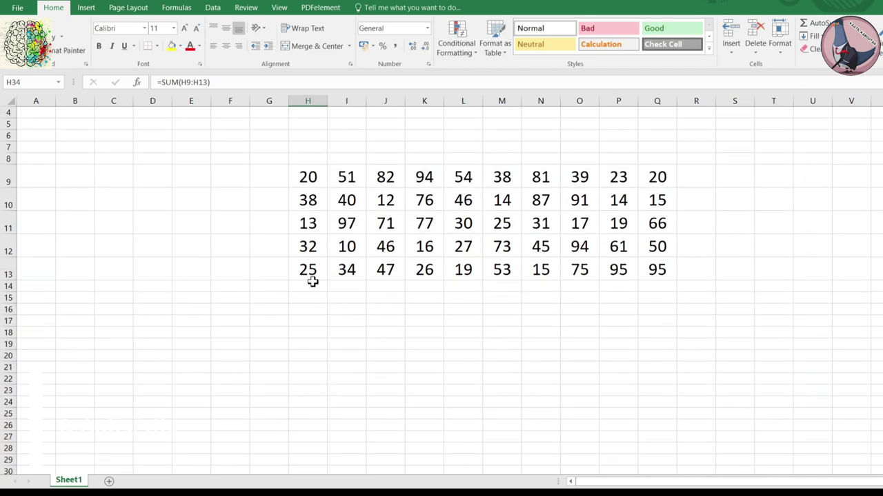
{"action": "scroll", "coordinate": [341, 335], "scroll_direction": "down", "scroll_amount": 2}
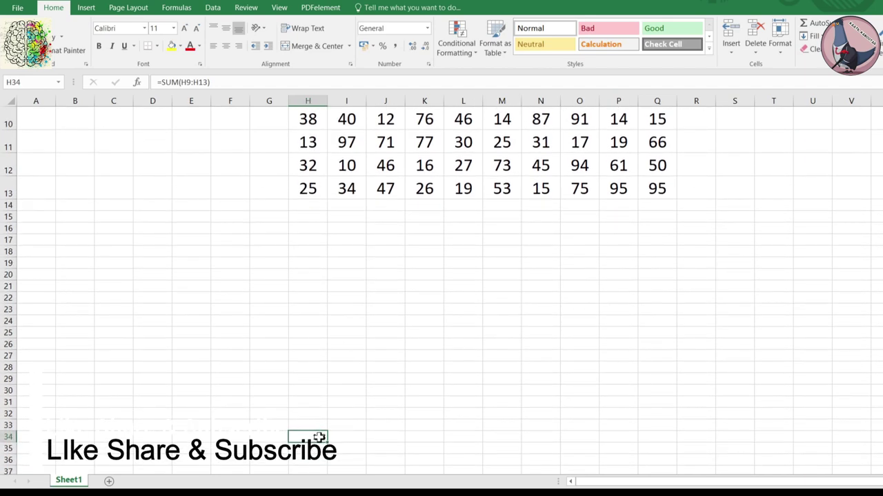
{"action": "left_click", "coordinate": [225, 28]}
{"action": "left_click", "coordinate": [225, 46]}
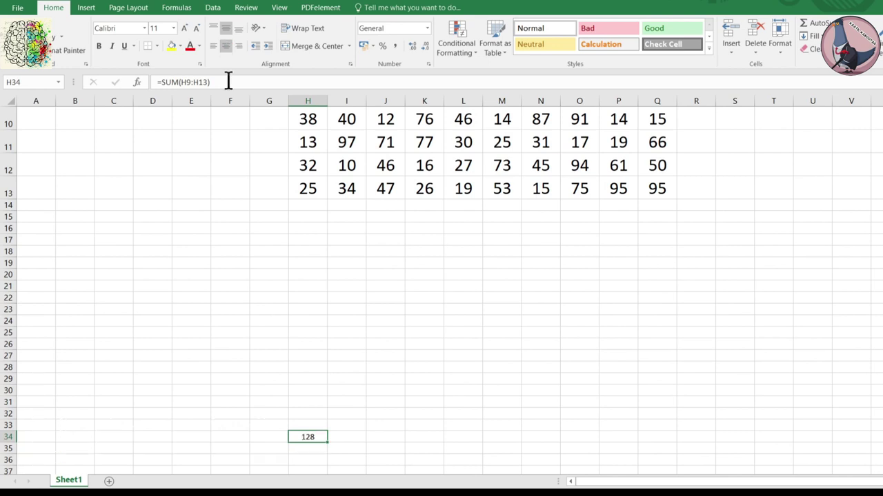
{"action": "left_click", "coordinate": [185, 28]}
{"action": "left_click", "coordinate": [185, 28]}
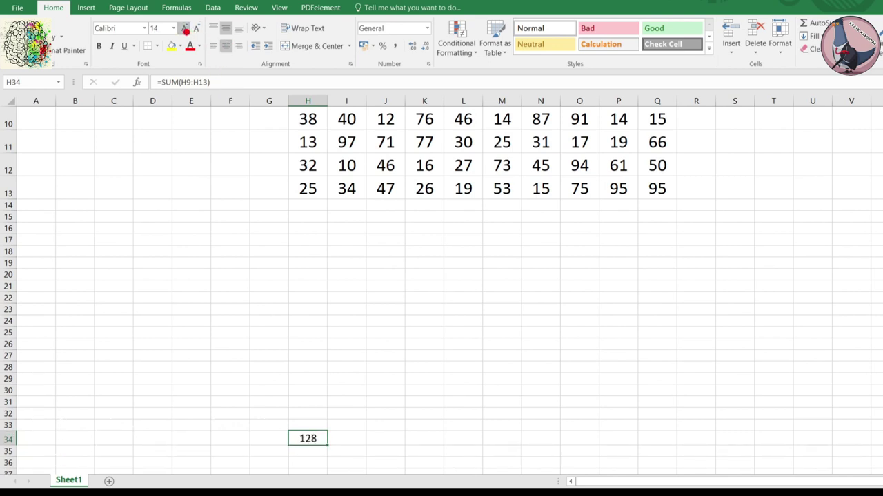
{"action": "left_click", "coordinate": [185, 28]}
{"action": "left_click", "coordinate": [185, 28]}
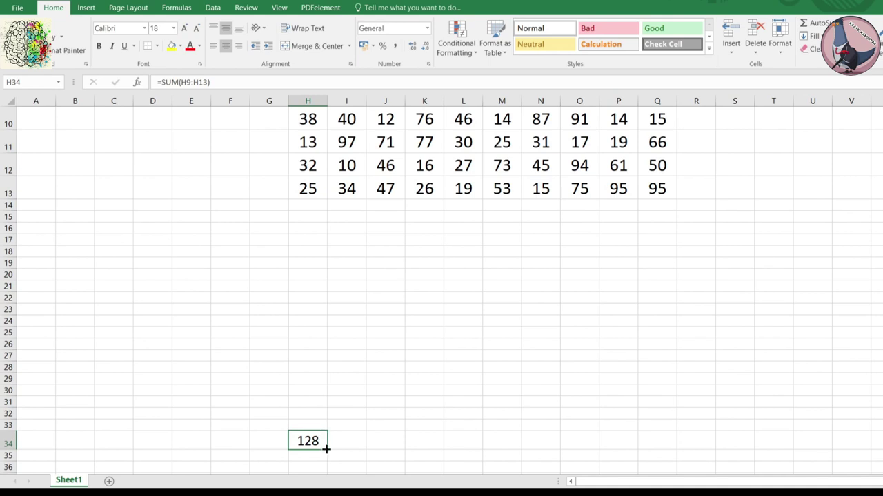
Fill the column-total formula from H34 across row 34 to Q34
{"action": "left_click_drag", "start_coordinate": [326, 448], "coordinate": [676, 445]}
{"action": "scroll", "coordinate": [435, 442], "scroll_direction": "up", "scroll_amount": 3}
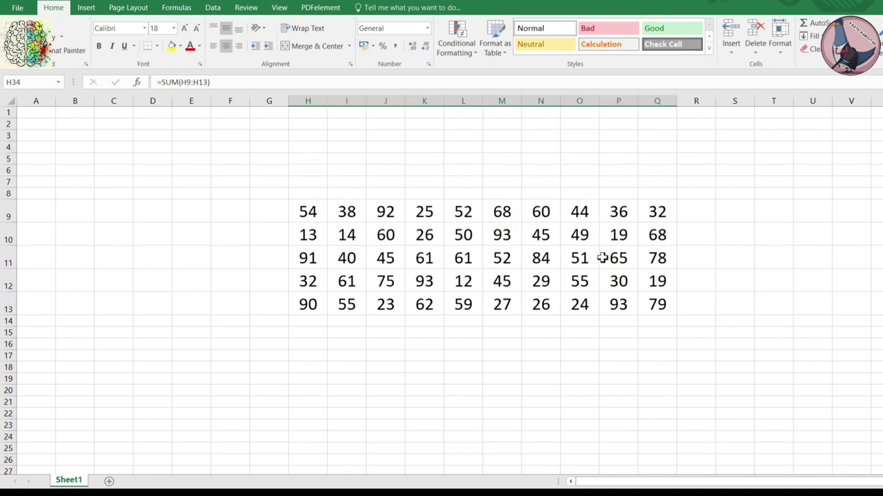
{"action": "scroll", "coordinate": [405, 424], "scroll_direction": "down", "scroll_amount": 3}
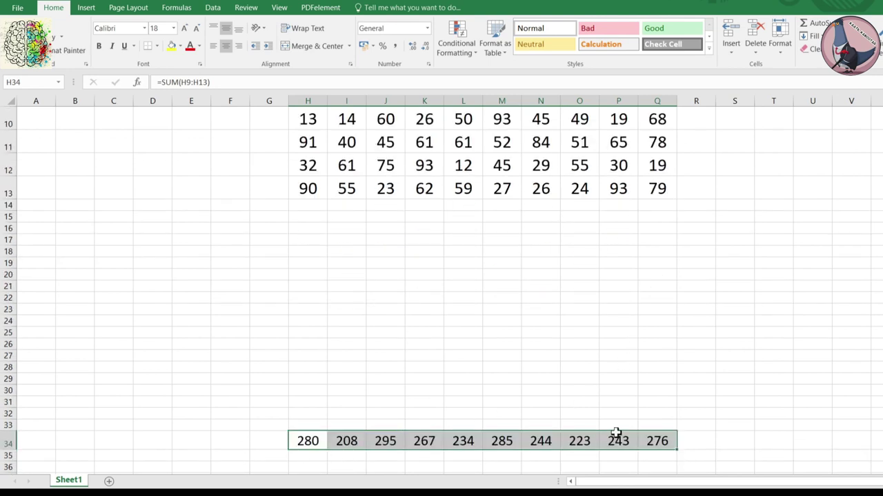
Enter the formula =SUM(H9:Q9) in cell V9, away from the number block, to total row 9
{"action": "scroll", "coordinate": [616, 432], "scroll_direction": "up", "scroll_amount": 3}
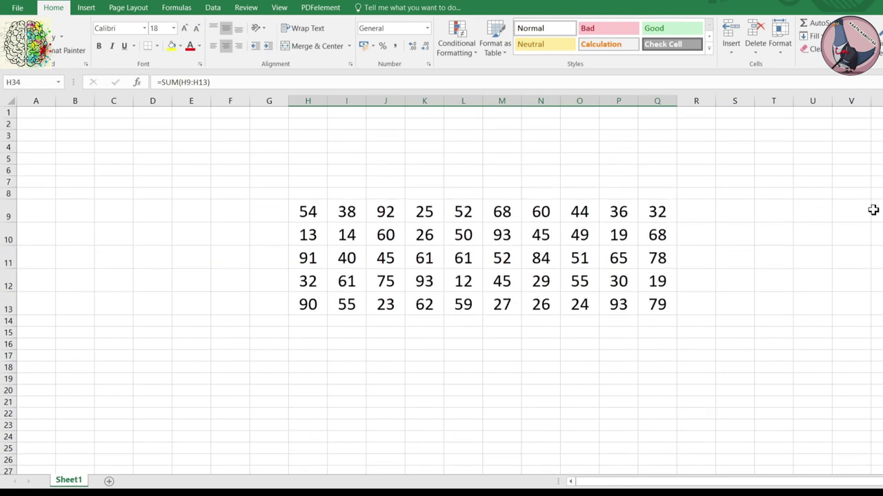
{"action": "left_click_drag", "start_coordinate": [802, 480], "coordinate": [857, 473]}
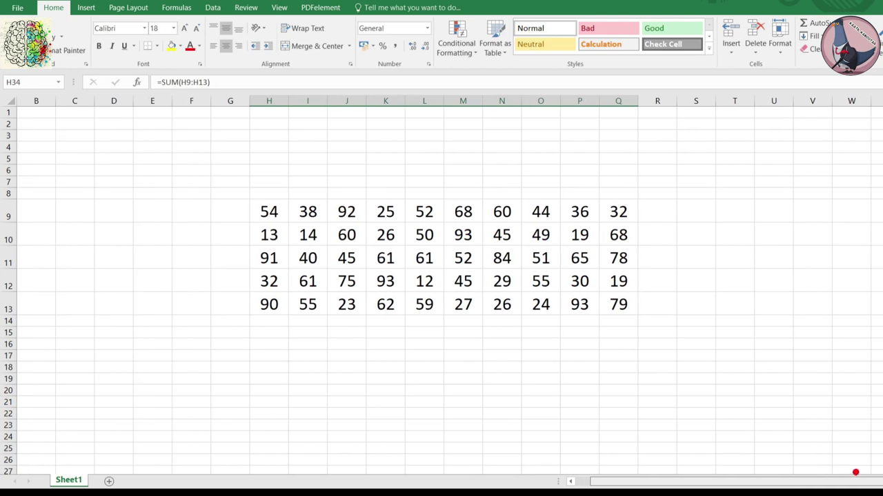
{"action": "left_click", "coordinate": [806, 211]}
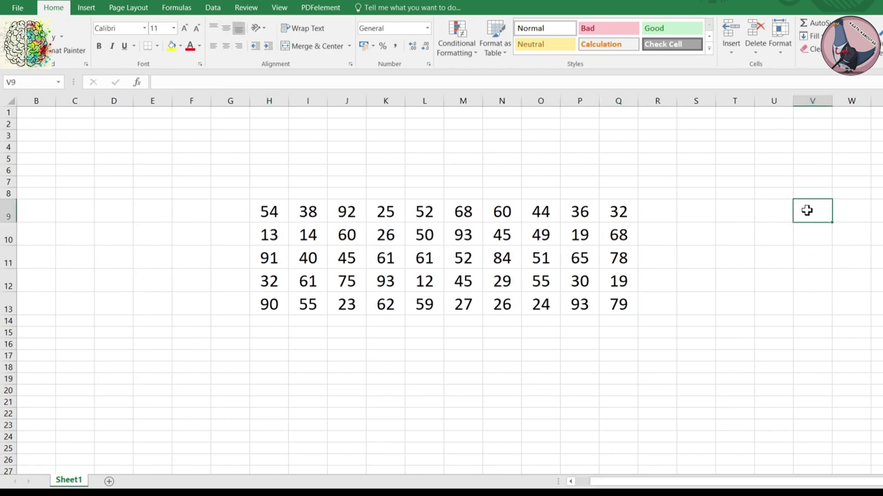
{"action": "type", "text": "=SUM("}
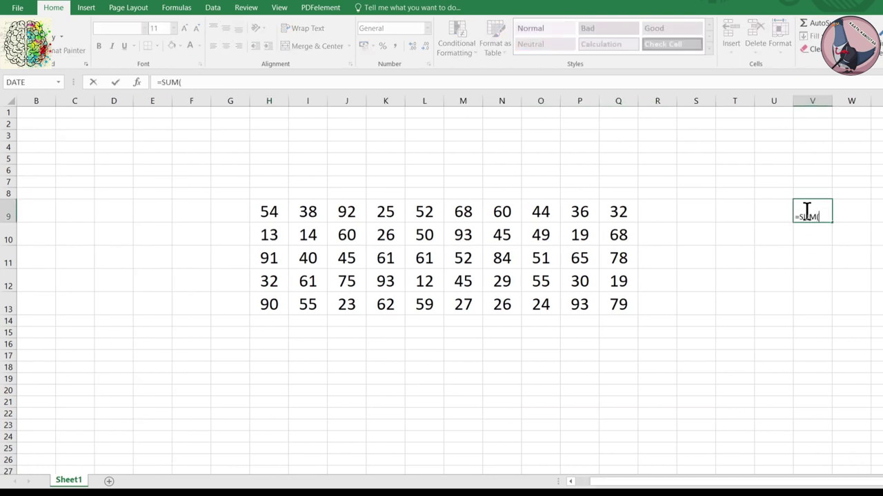
{"action": "left_click", "coordinate": [266, 207]}
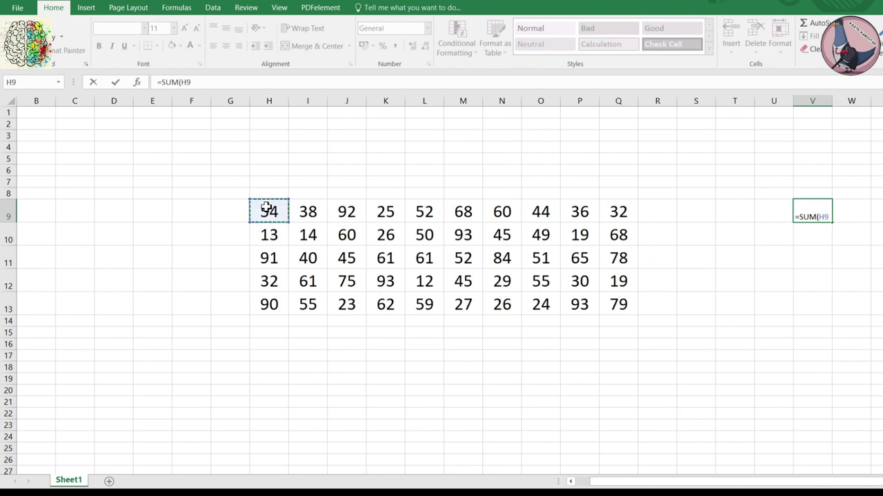
{"action": "left_click", "coordinate": [632, 220], "text": "shift"}
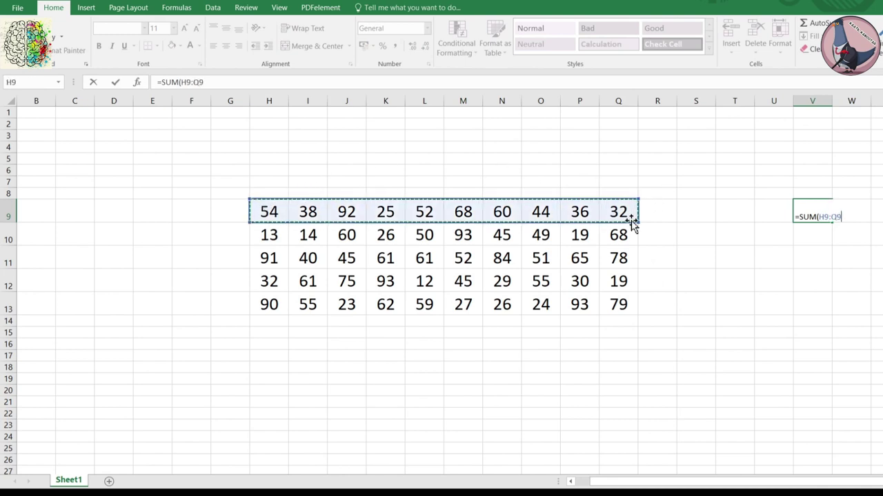
{"action": "key", "text": "Return"}
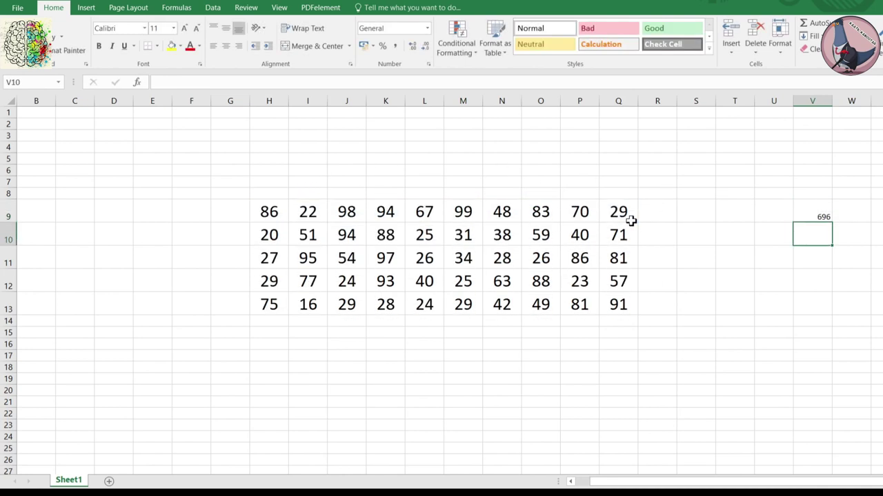
Format the row total in V9 at font size 18, centered horizontally and vertically, and fill it down to V13
{"action": "left_click", "coordinate": [808, 212]}
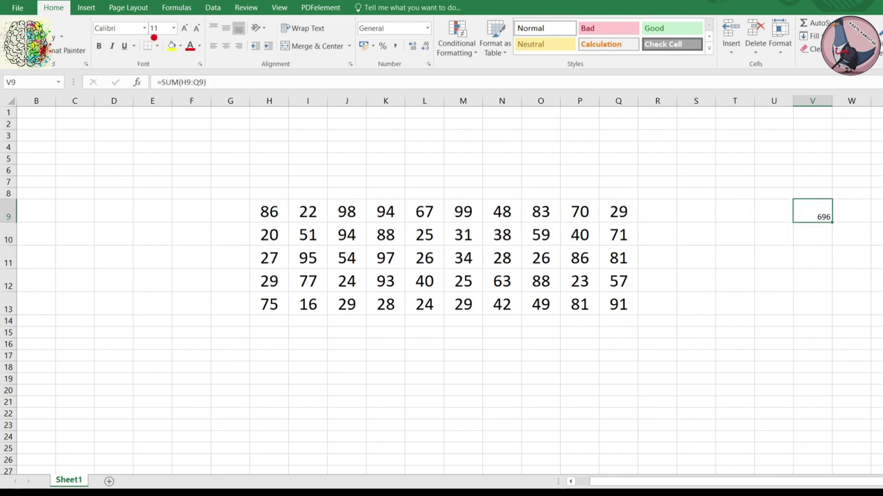
{"action": "left_click", "coordinate": [186, 27]}
{"action": "left_click", "coordinate": [185, 27]}
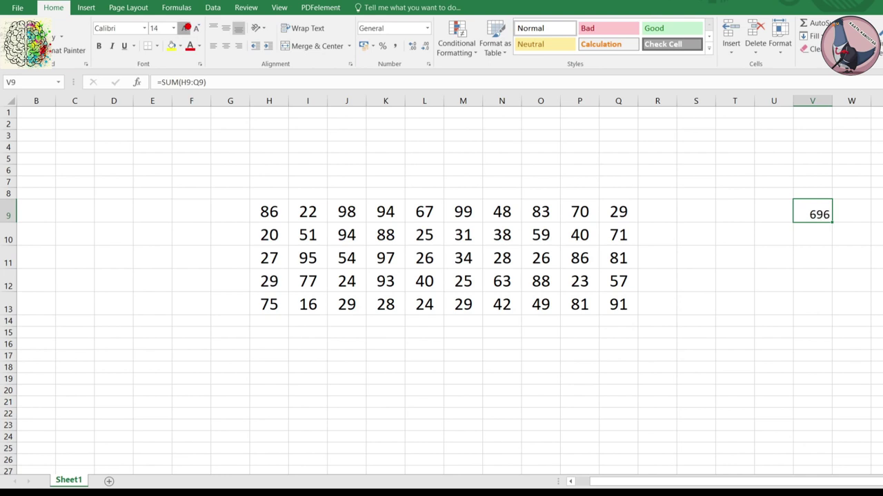
{"action": "left_click", "coordinate": [186, 27]}
{"action": "left_click", "coordinate": [186, 27]}
{"action": "left_click", "coordinate": [225, 28]}
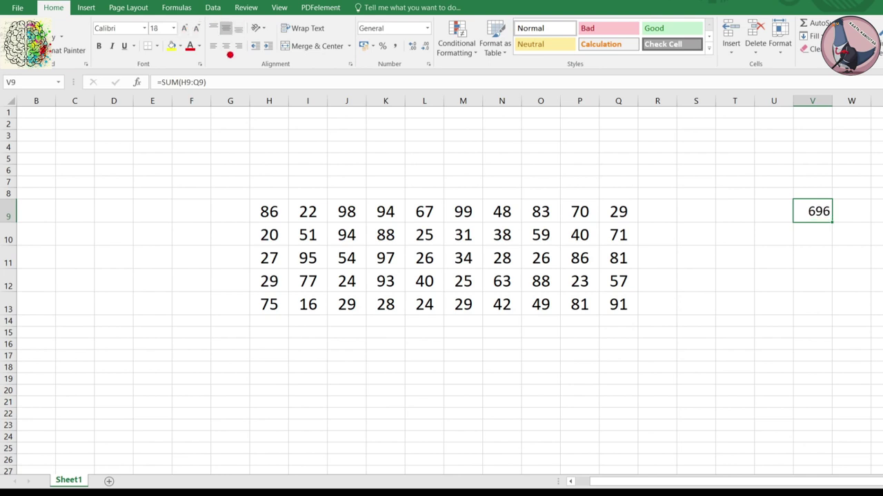
{"action": "left_click", "coordinate": [226, 46]}
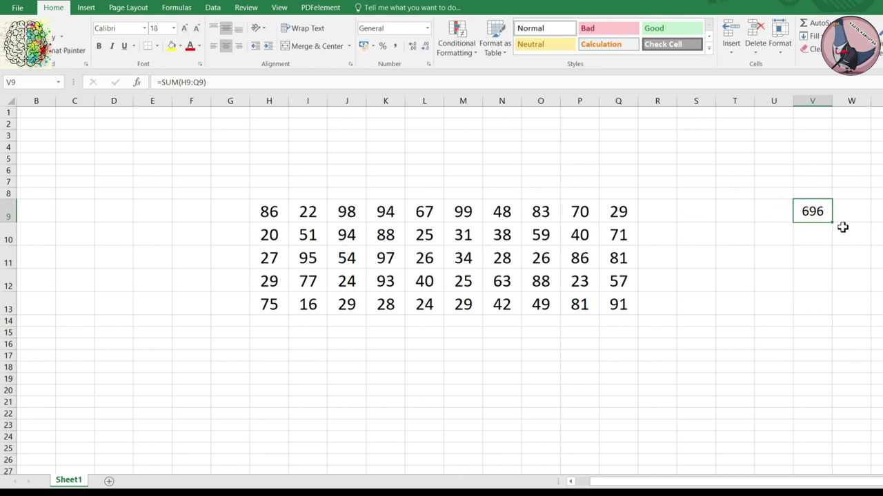
{"action": "left_click_drag", "start_coordinate": [831, 222], "coordinate": [828, 315]}
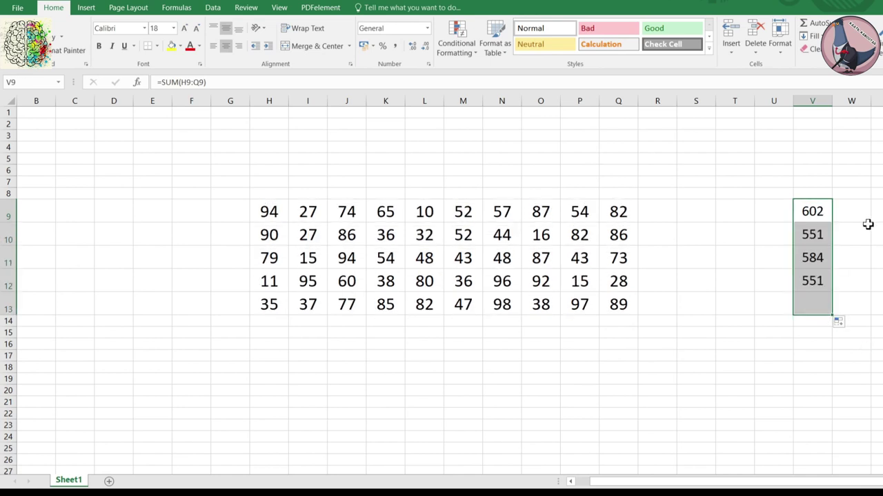
Highlight the whole of column V and the whole of row 34 with yellow fill to mark the totals
{"action": "left_click", "coordinate": [805, 100]}
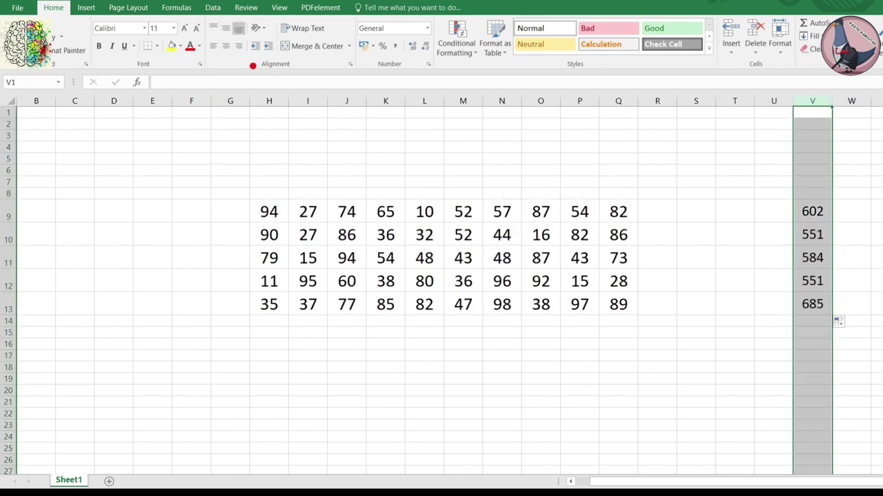
{"action": "left_click", "coordinate": [174, 51]}
{"action": "scroll", "coordinate": [421, 359], "scroll_direction": "down", "scroll_amount": 5}
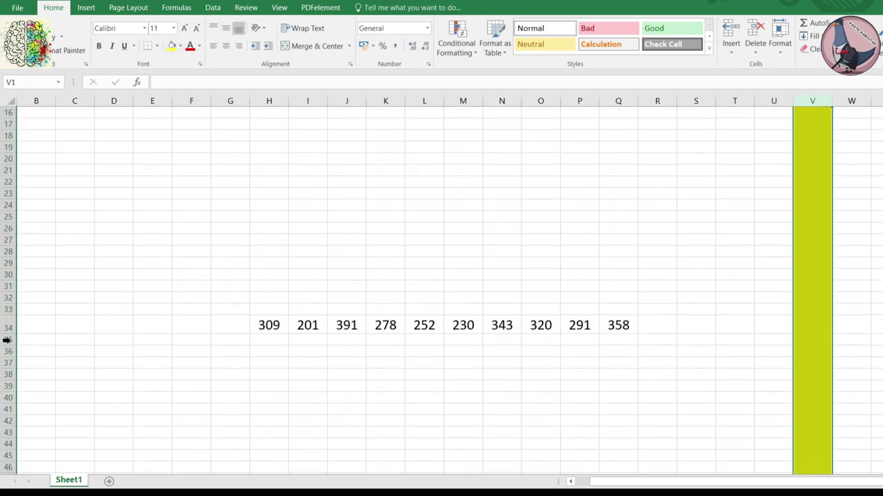
{"action": "left_click", "coordinate": [8, 326]}
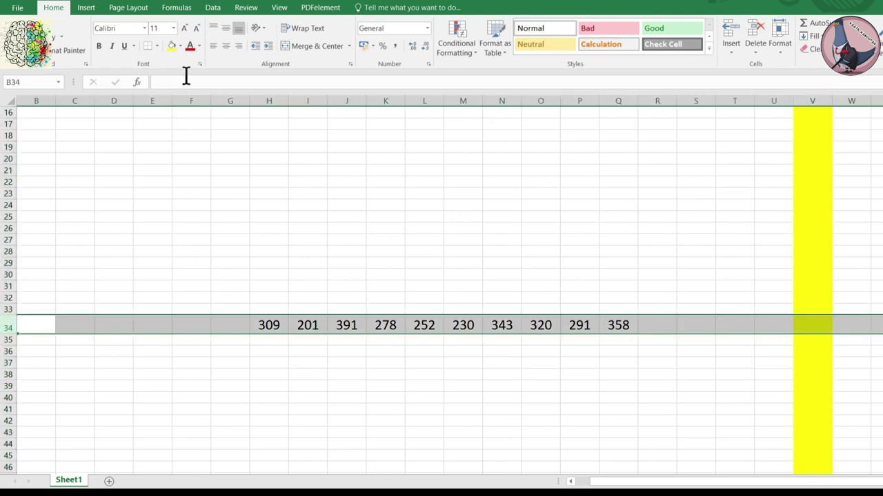
{"action": "left_click", "coordinate": [172, 46]}
{"action": "scroll", "coordinate": [561, 322], "scroll_direction": "up", "scroll_amount": 4}
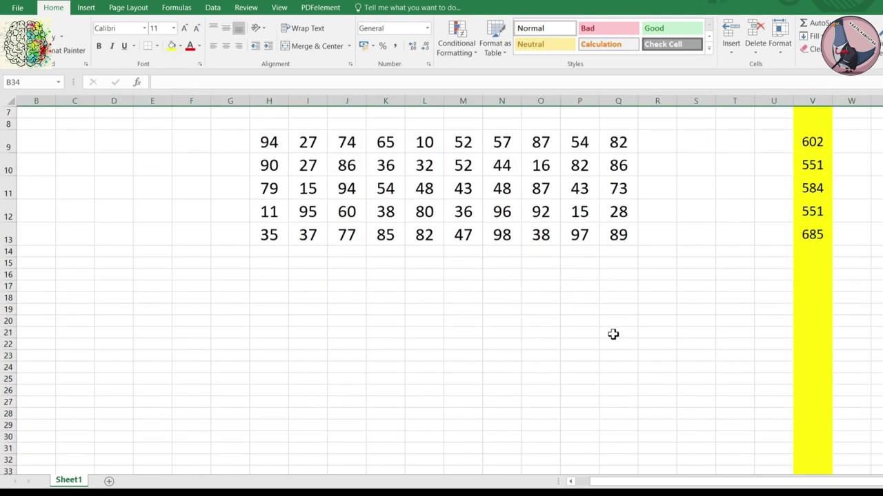
{"action": "scroll", "coordinate": [753, 468], "scroll_direction": "up", "scroll_amount": 1}
{"action": "scroll", "coordinate": [739, 481], "scroll_direction": "left", "scroll_amount": 1}
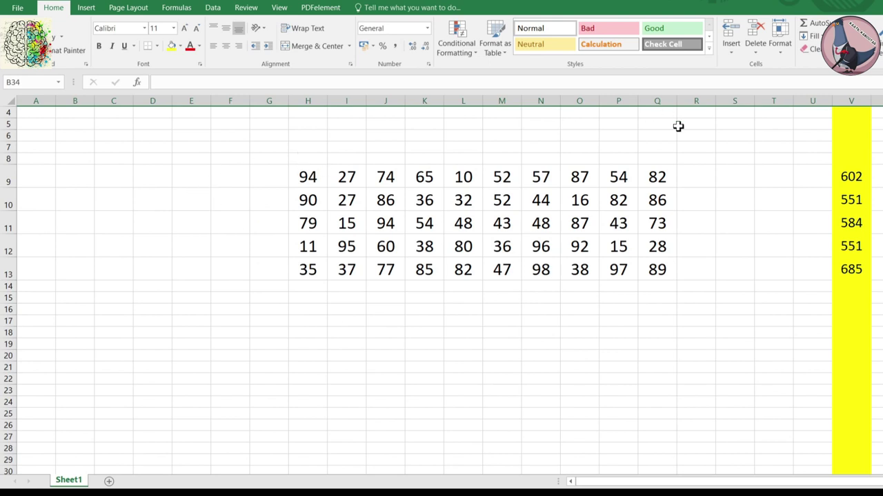
Recalculate the random numbers by re-entering cells I10 and L11 unchanged, and examine the totals in column V and row 34
{"action": "double_click", "coordinate": [355, 200]}
{"action": "left_click", "coordinate": [453, 321]}
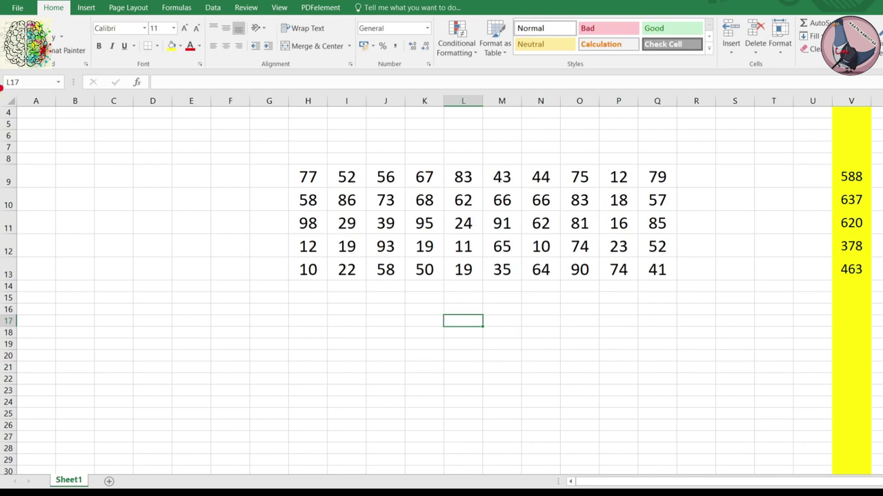
{"action": "double_click", "coordinate": [472, 227]}
{"action": "left_click", "coordinate": [549, 341]}
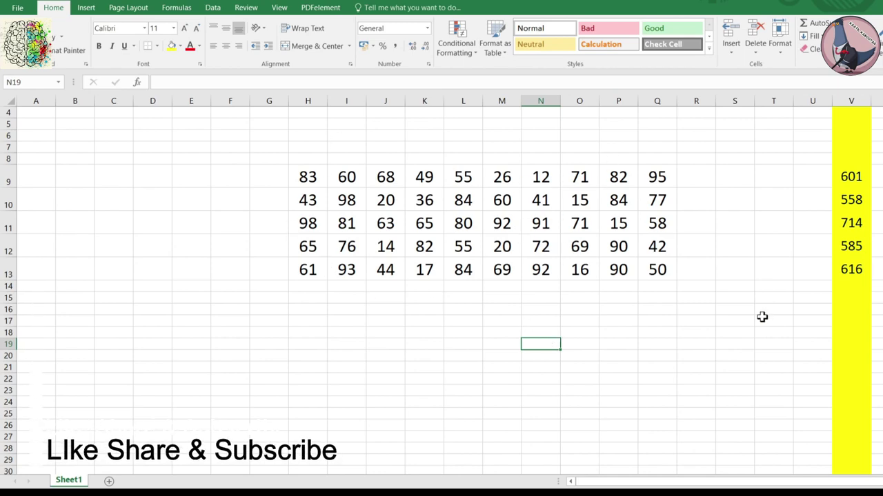
{"action": "scroll", "coordinate": [761, 316], "scroll_direction": "down", "scroll_amount": 3}
{"action": "scroll", "coordinate": [550, 428], "scroll_direction": "up", "scroll_amount": 4}
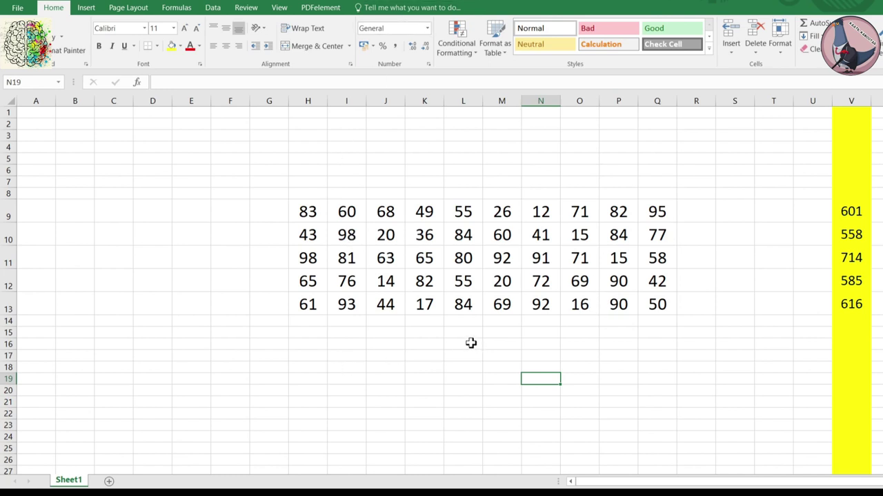
{"action": "left_click", "coordinate": [390, 357]}
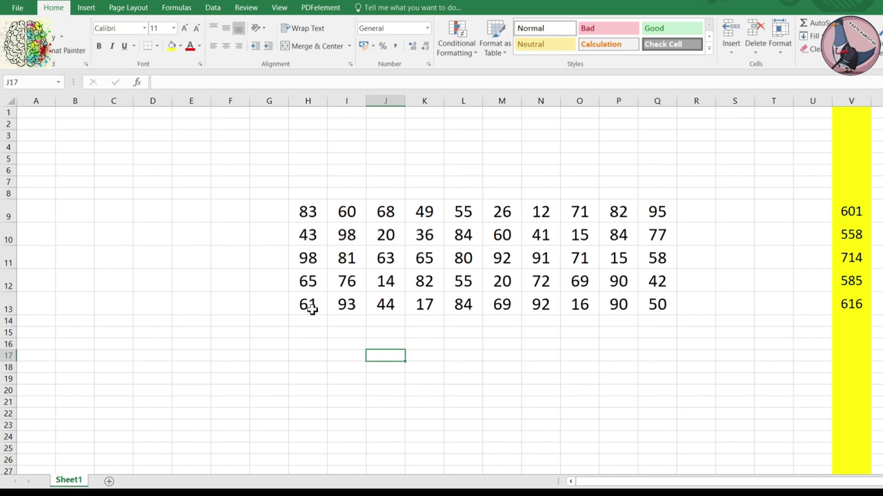
{"action": "scroll", "coordinate": [312, 311], "scroll_direction": "down", "scroll_amount": 4}
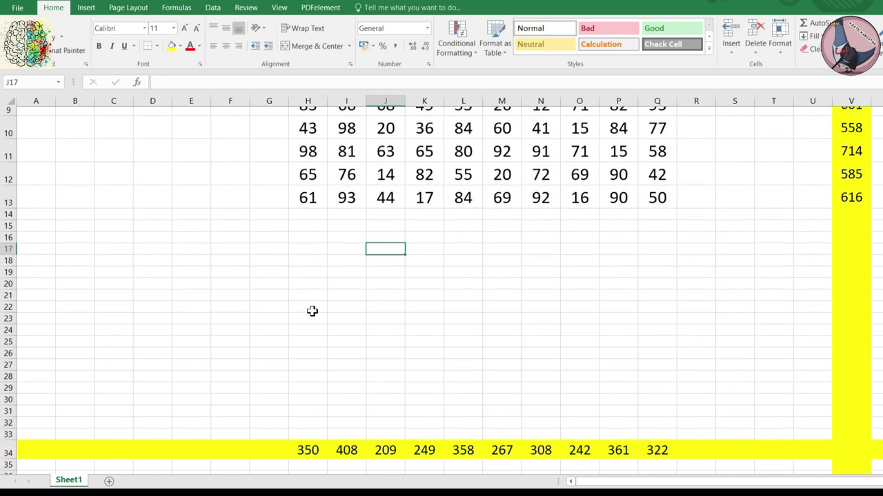
{"action": "scroll", "coordinate": [311, 380], "scroll_direction": "up", "scroll_amount": 4}
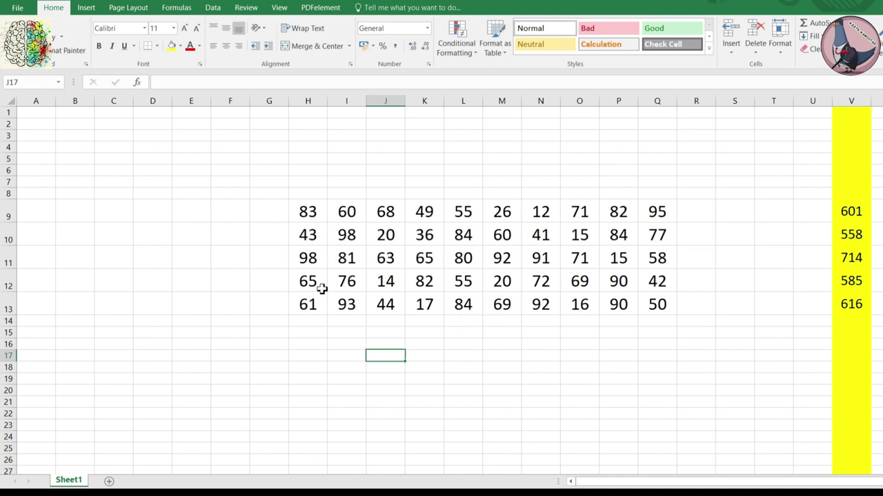
Extend the random numbers in column H by filling the formula from H13 down to H20
{"action": "left_click", "coordinate": [312, 216]}
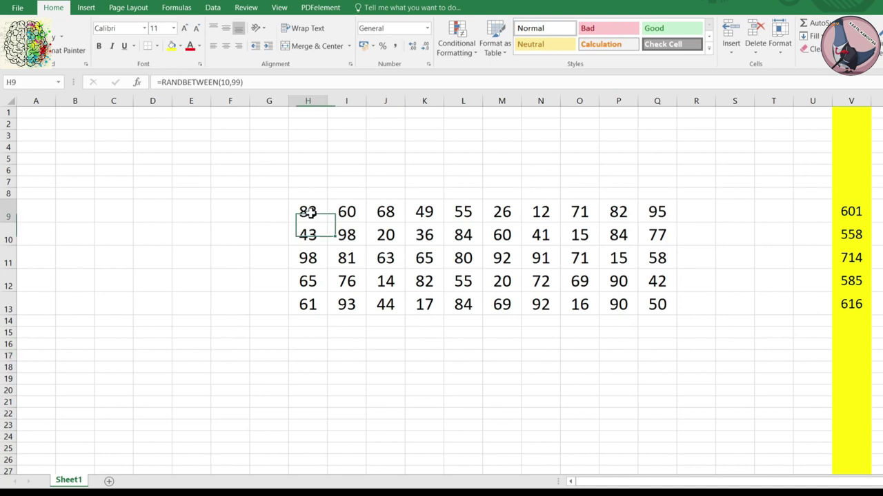
{"action": "left_click", "coordinate": [315, 304]}
{"action": "left_click_drag", "start_coordinate": [327, 315], "coordinate": [319, 397]}
{"action": "scroll", "coordinate": [297, 300], "scroll_direction": "down", "scroll_amount": 3}
{"action": "scroll", "coordinate": [297, 300], "scroll_direction": "up", "scroll_amount": 2}
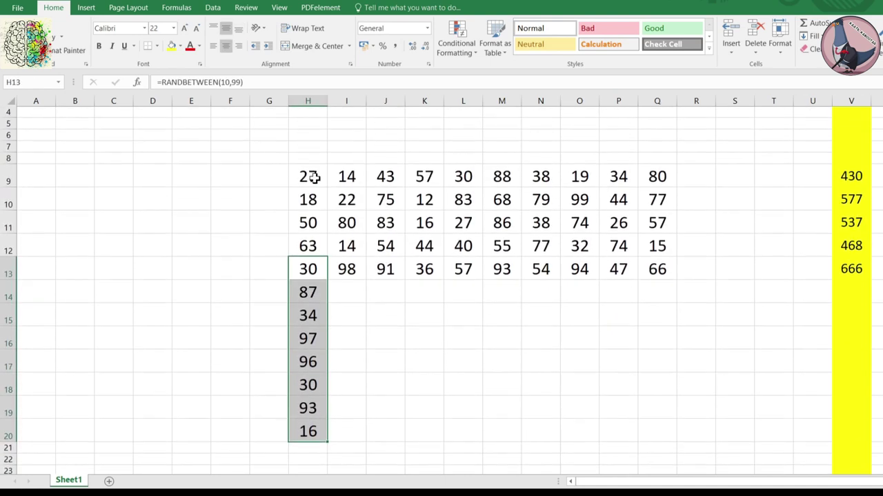
{"action": "left_click", "coordinate": [396, 364]}
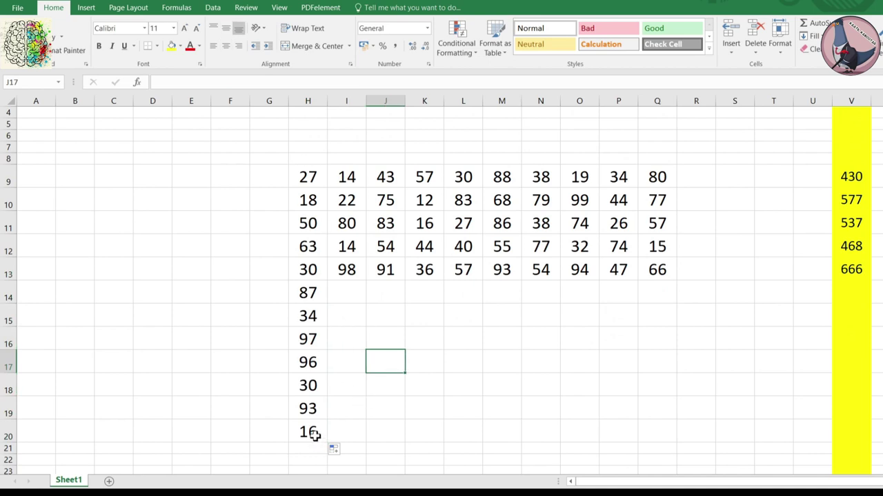
Change the formula in cell I13 to =RANDBETWEEN(10,999) to allow three-digit numbers
{"action": "left_click", "coordinate": [352, 269]}
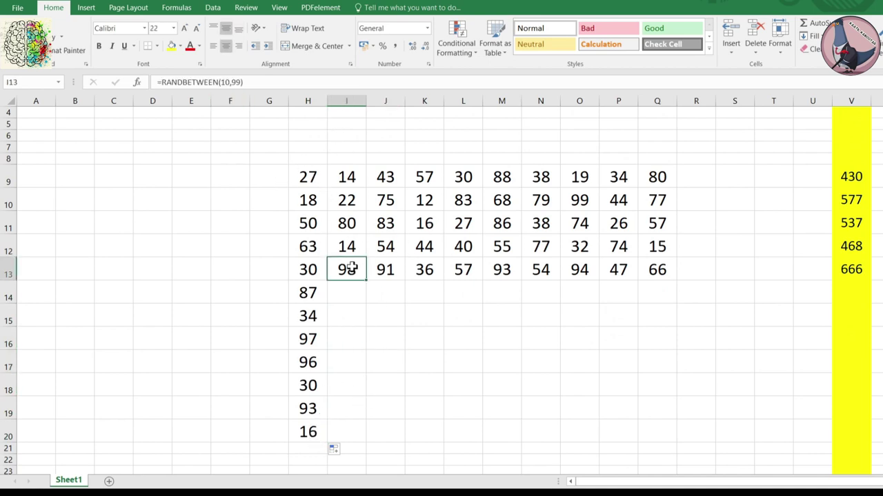
{"action": "left_click", "coordinate": [238, 82]}
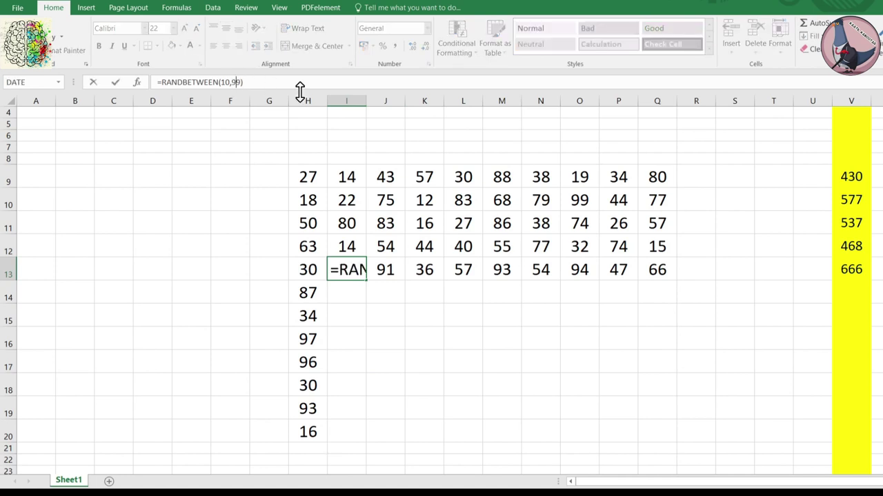
{"action": "key", "text": "Right"}
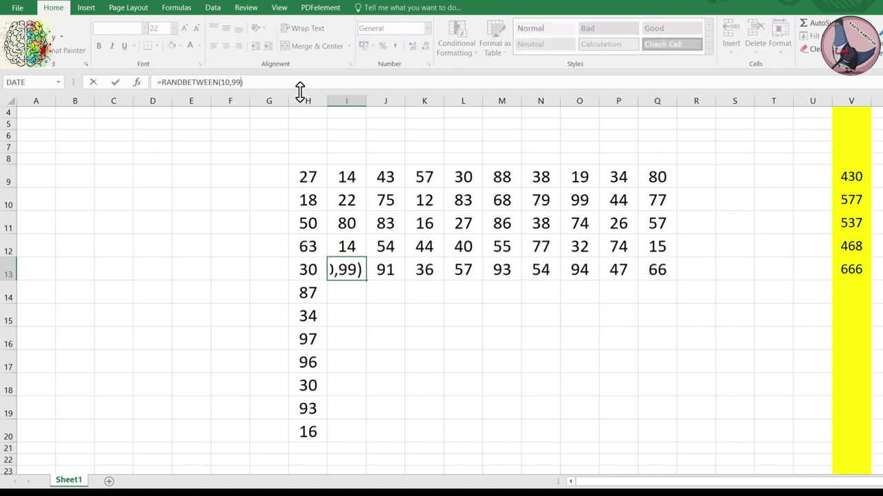
{"action": "type", "text": "0"}
{"action": "key", "text": "Return"}
Fill the RANDBETWEEN(10,999) formula from I13 down to I17
{"action": "left_click", "coordinate": [357, 274]}
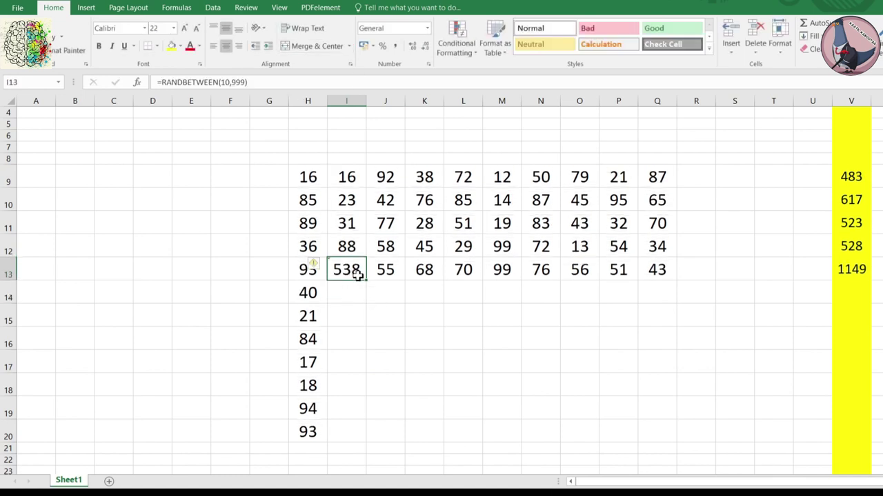
{"action": "left_click_drag", "start_coordinate": [366, 282], "coordinate": [361, 369]}
{"action": "left_click", "coordinate": [399, 339]}
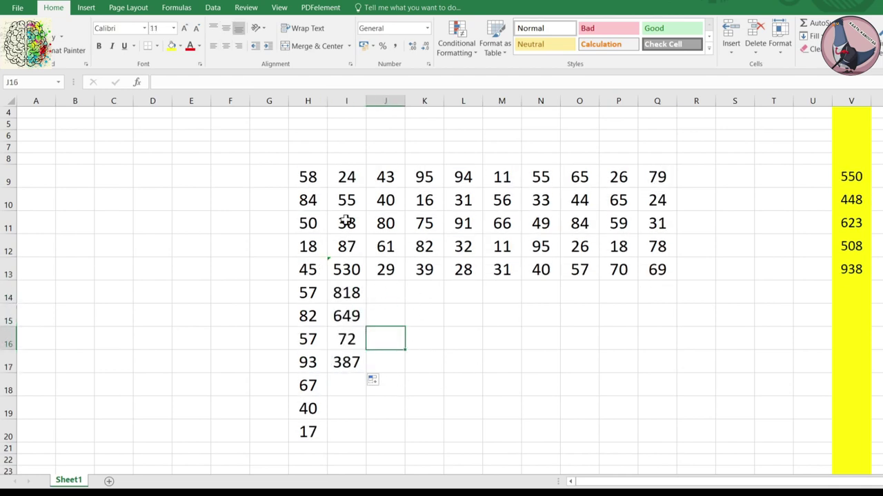
Clear the extra random numbers below the block from the range H14:K20
{"action": "scroll", "coordinate": [366, 339], "scroll_direction": "down", "scroll_amount": 3}
{"action": "scroll", "coordinate": [356, 461], "scroll_direction": "up", "scroll_amount": 3}
{"action": "left_click_drag", "start_coordinate": [416, 435], "coordinate": [293, 294]}
{"action": "key", "text": "Delete"}
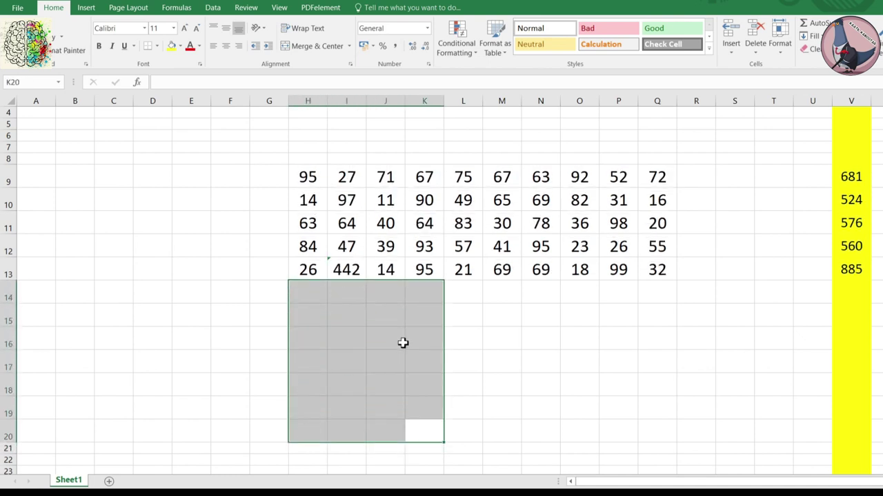
{"action": "left_click", "coordinate": [531, 341]}
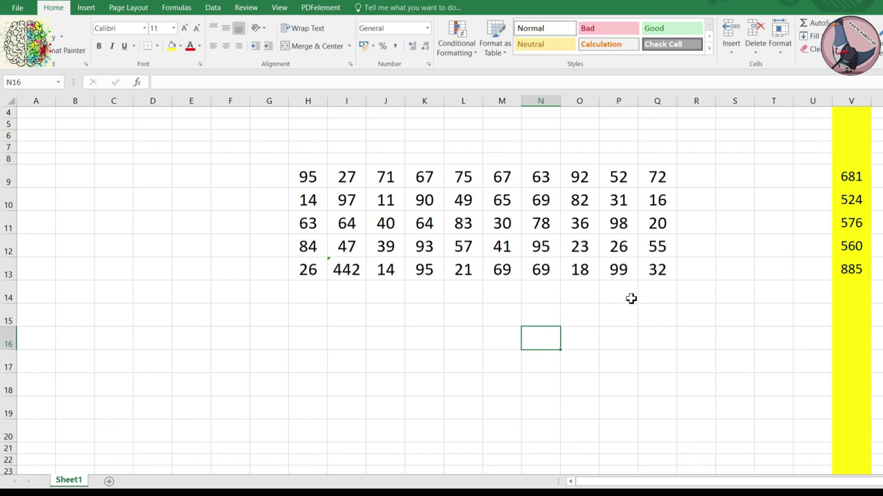
Examine the column total formula in Q34 against the numbers of column Q in the block
{"action": "scroll", "coordinate": [668, 360], "scroll_direction": "down", "scroll_amount": 2}
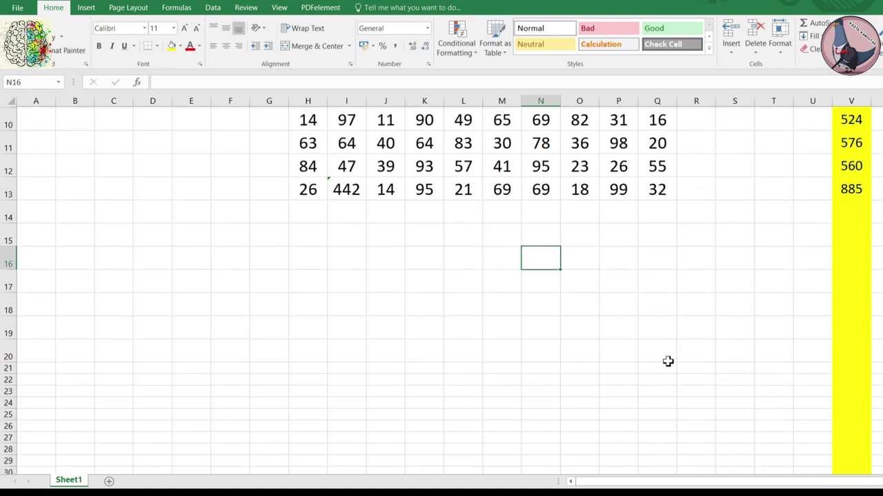
{"action": "scroll", "coordinate": [655, 319], "scroll_direction": "up", "scroll_amount": 2}
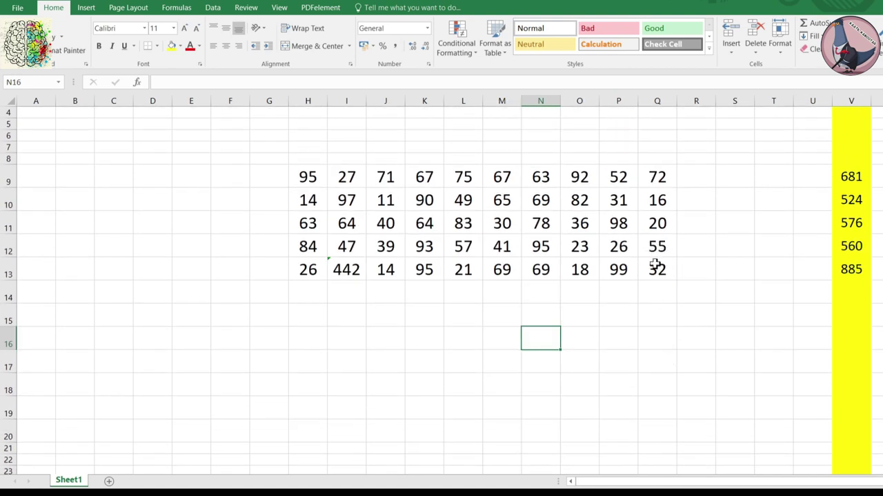
{"action": "scroll", "coordinate": [650, 231], "scroll_direction": "down", "scroll_amount": 2}
{"action": "scroll", "coordinate": [676, 227], "scroll_direction": "down", "scroll_amount": 1}
{"action": "scroll", "coordinate": [676, 227], "scroll_direction": "up", "scroll_amount": 2}
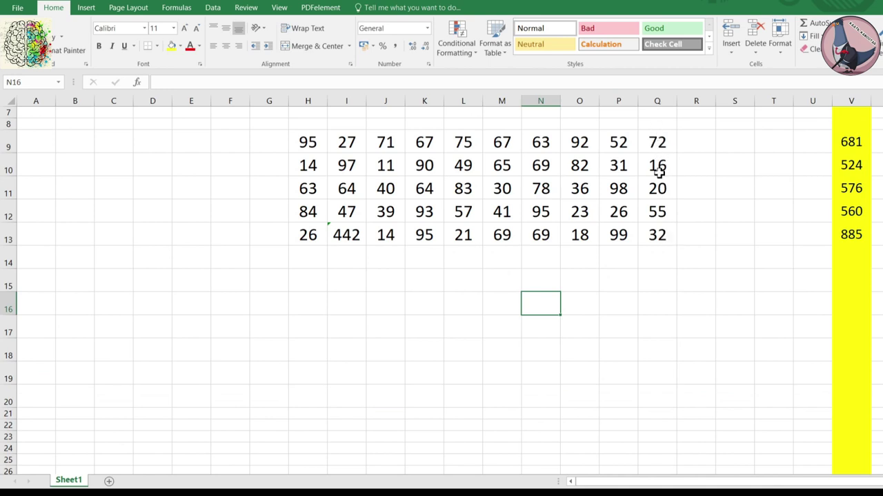
{"action": "scroll", "coordinate": [671, 248], "scroll_direction": "down", "scroll_amount": 3}
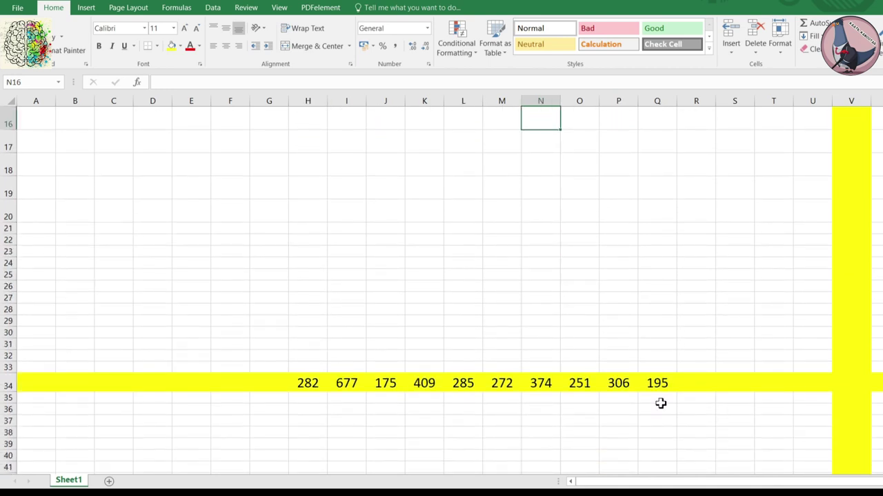
{"action": "left_click", "coordinate": [657, 384]}
{"action": "scroll", "coordinate": [611, 303], "scroll_direction": "up", "scroll_amount": 5}
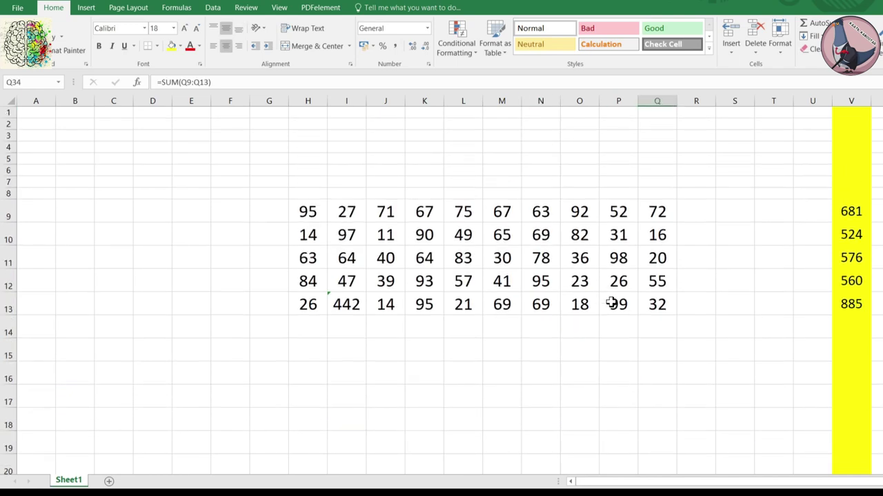